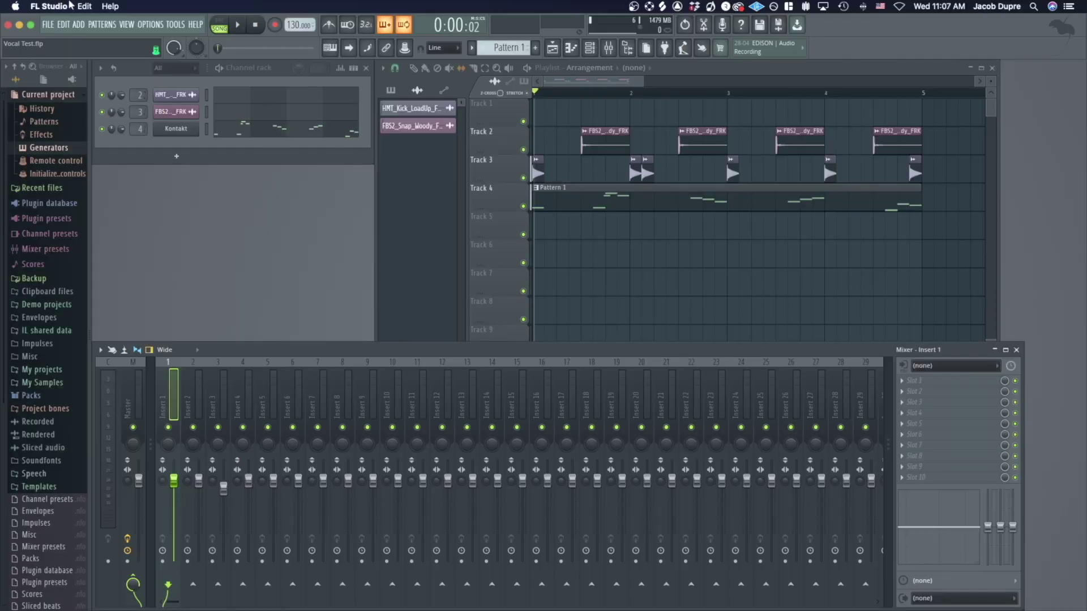
- Open the audio settings and use Universal Audio Thunderbolt as the audio device
left_click(71, 6)
left_click(63, 37)
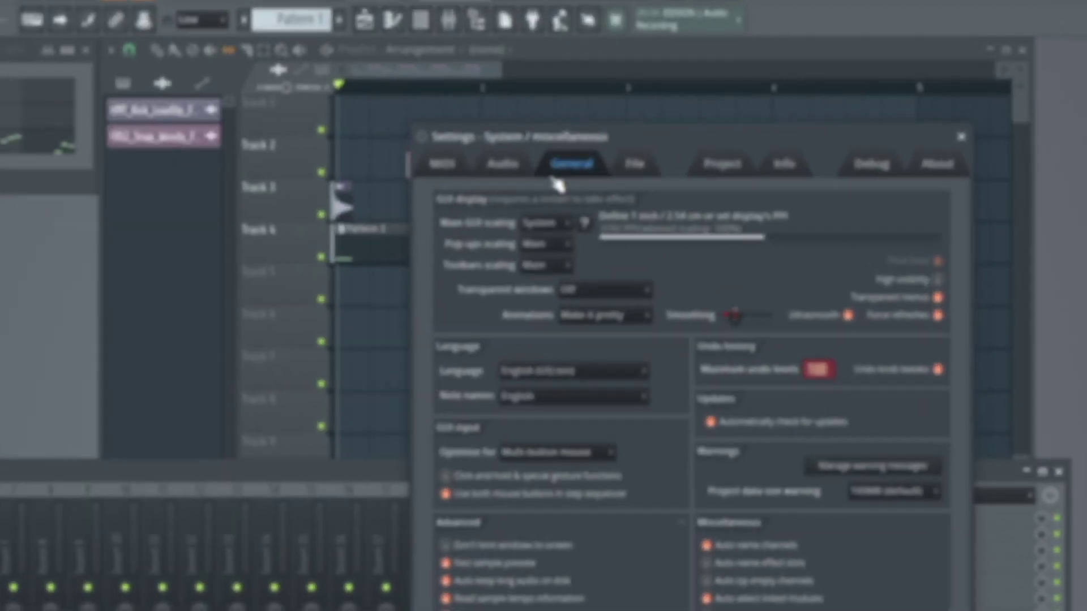
left_click(648, 146)
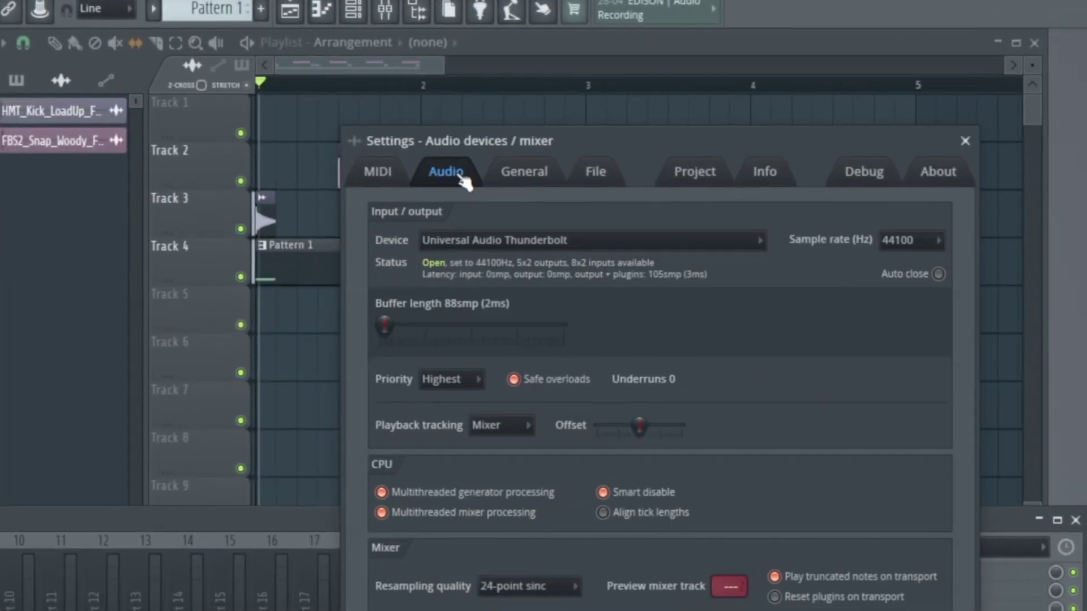
left_click(500, 243)
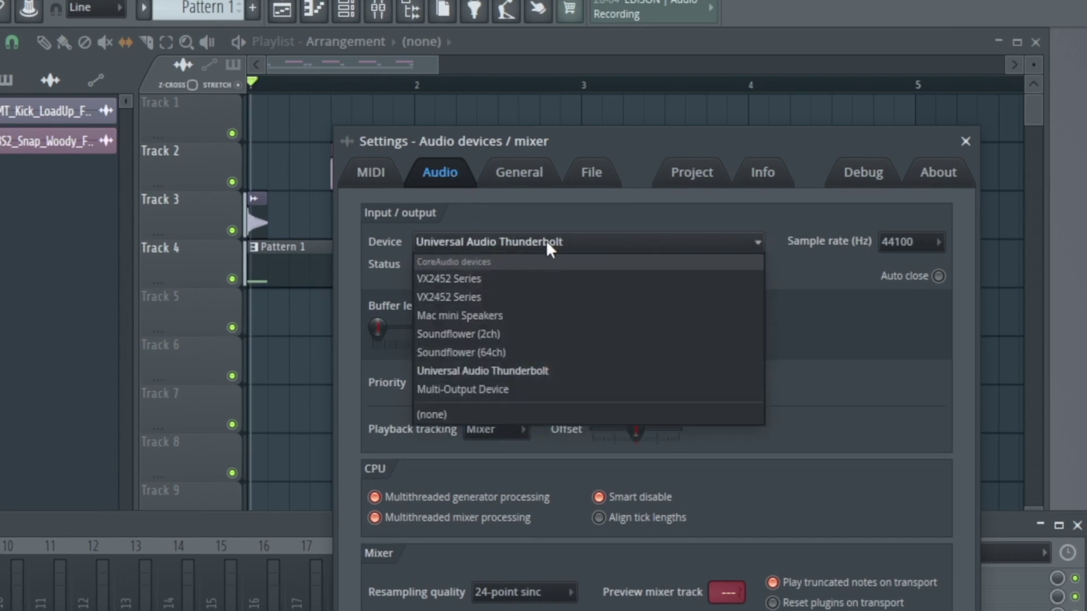
left_click(555, 213)
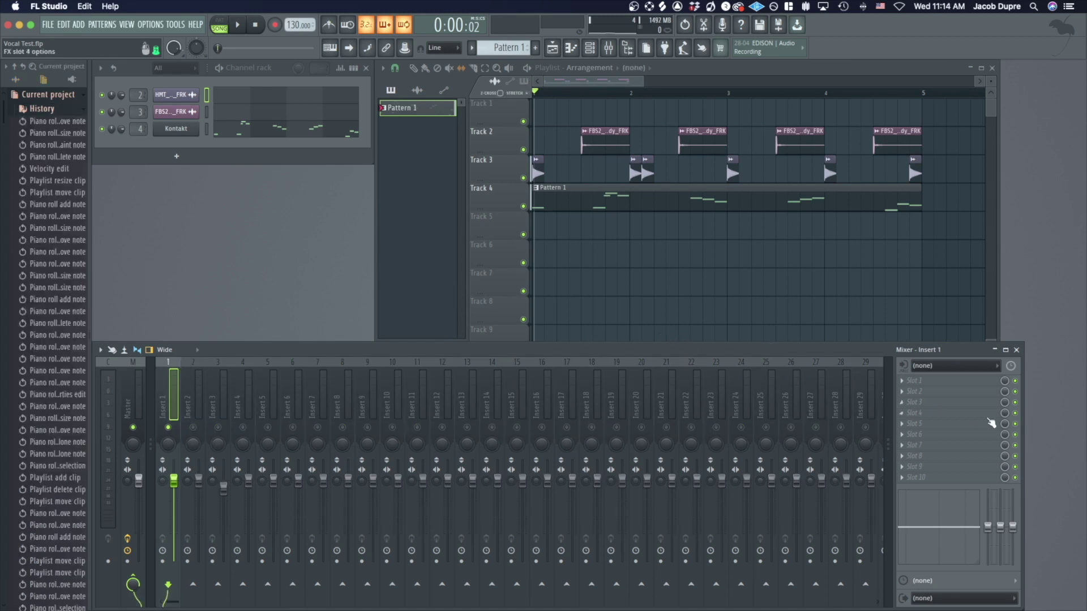
- Assign the mono input MIC/LINE/HIZ 1 to mixer Insert 1 and arm that track for recording
left_click(951, 369)
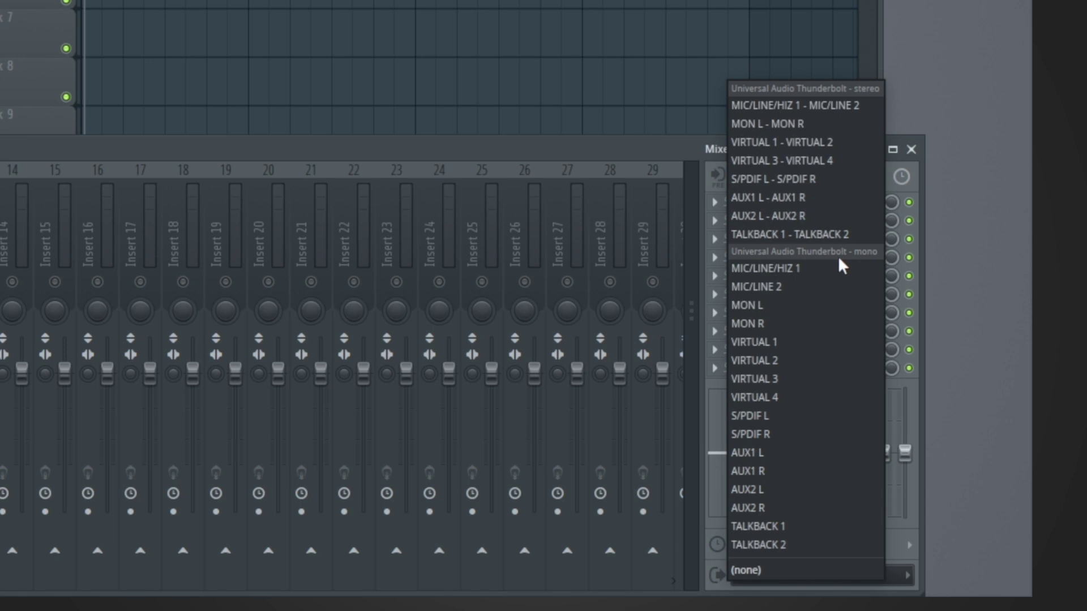
left_click(805, 264)
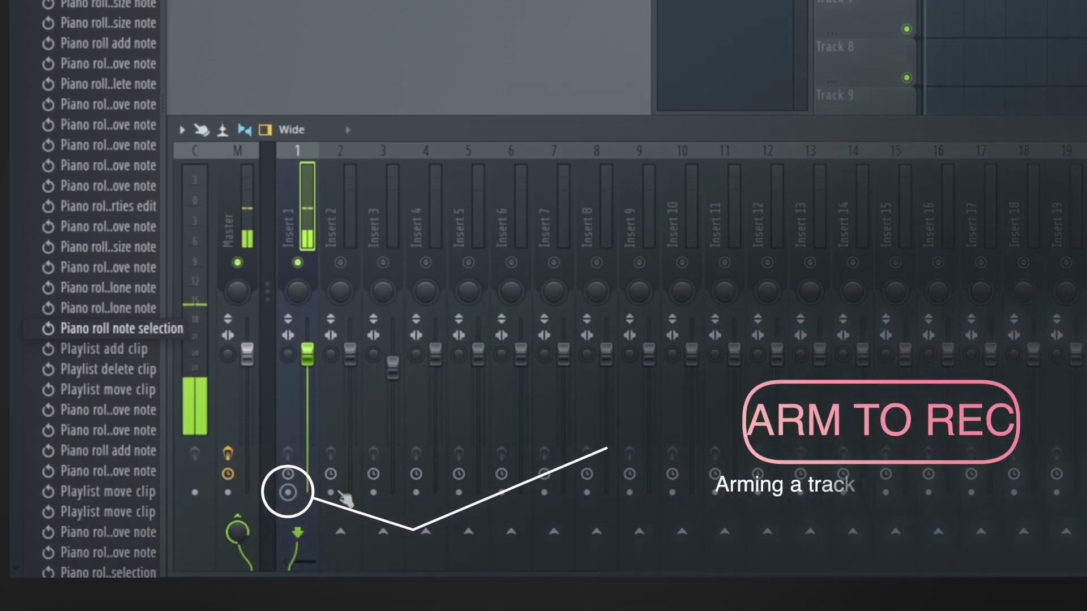
left_click(289, 492)
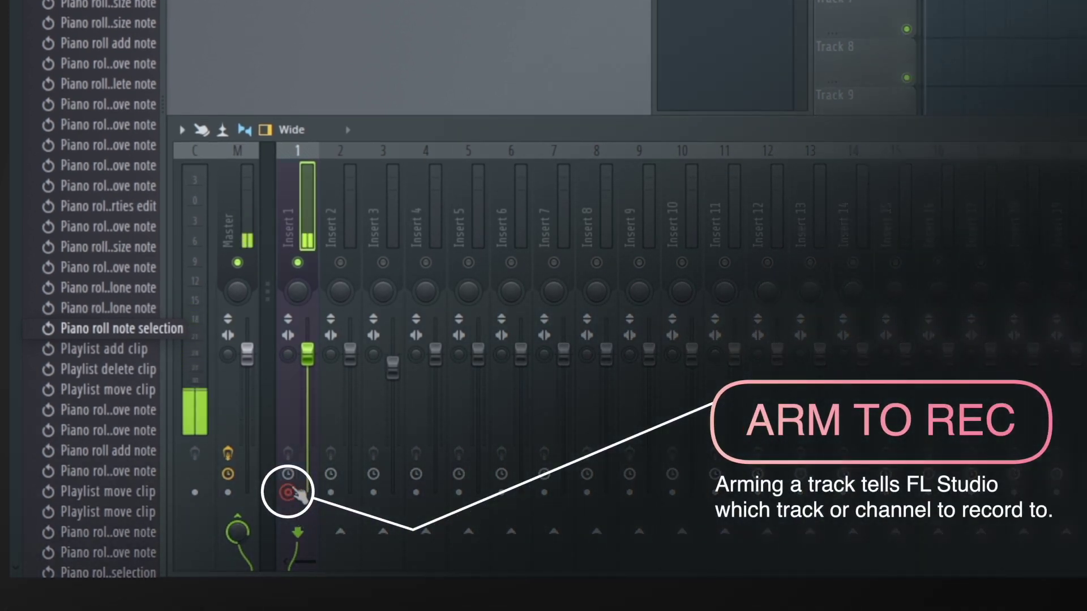
left_click(330, 492)
left_click(373, 491)
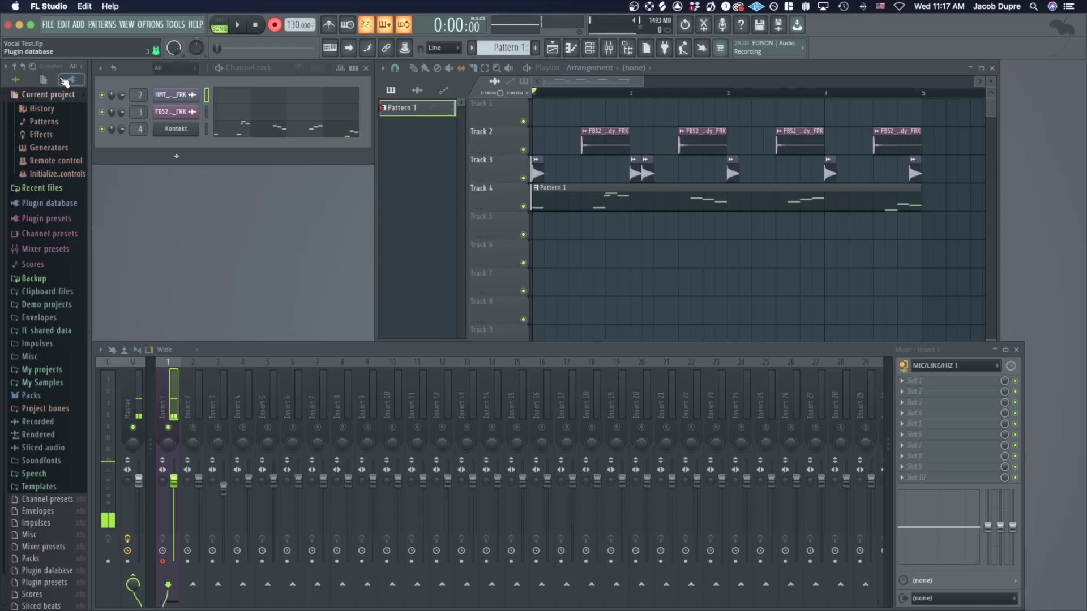
- Add Fruity Reeverb 2 from the delay and reverb effects to Insert 1's first slot, and close its window
left_click(74, 82)
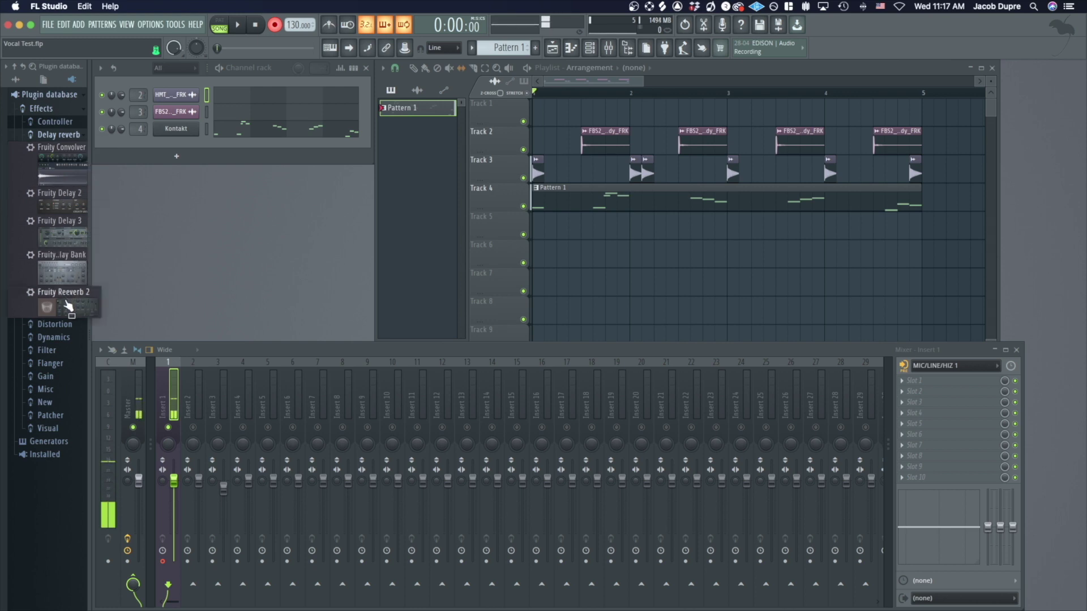
left_click_drag(57, 307, 924, 385)
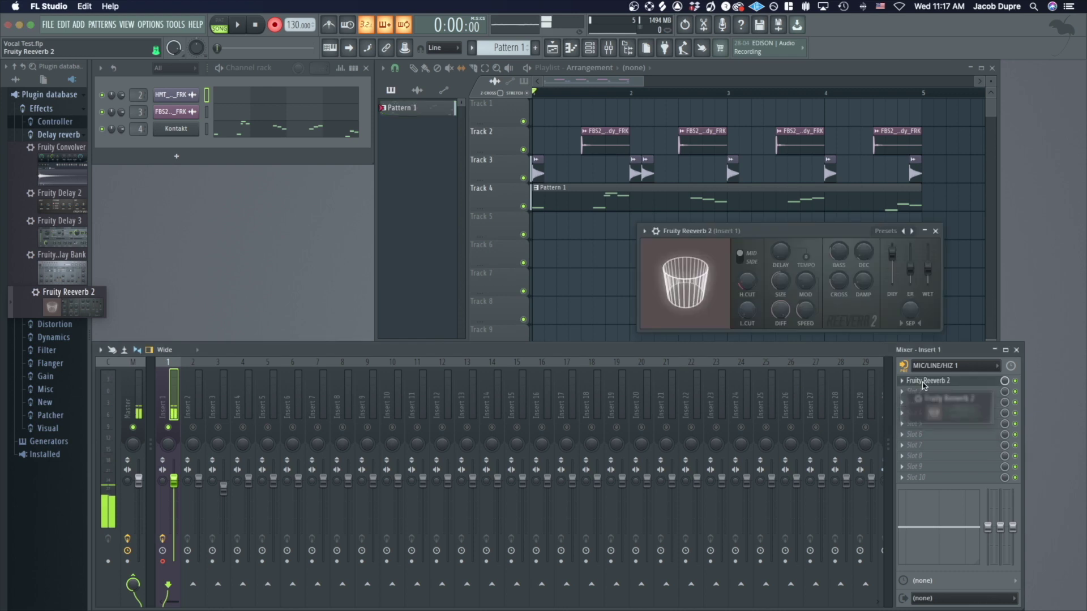
key("Escape")
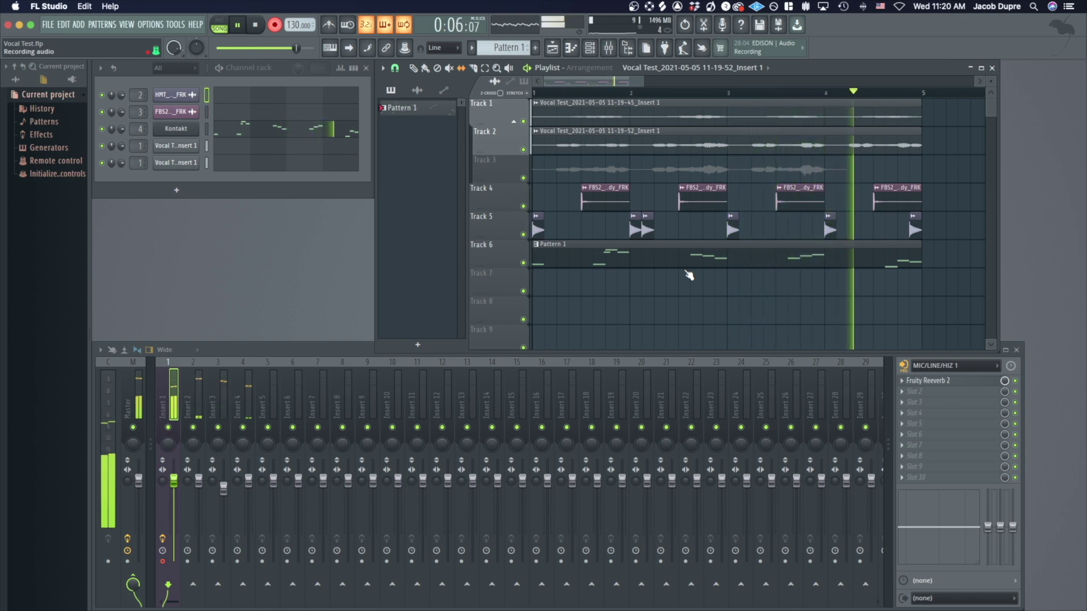
- Loop-record stacked vocal takes from Insert 1 over the four-bar beat, and stop recording
key("space")
key("space")
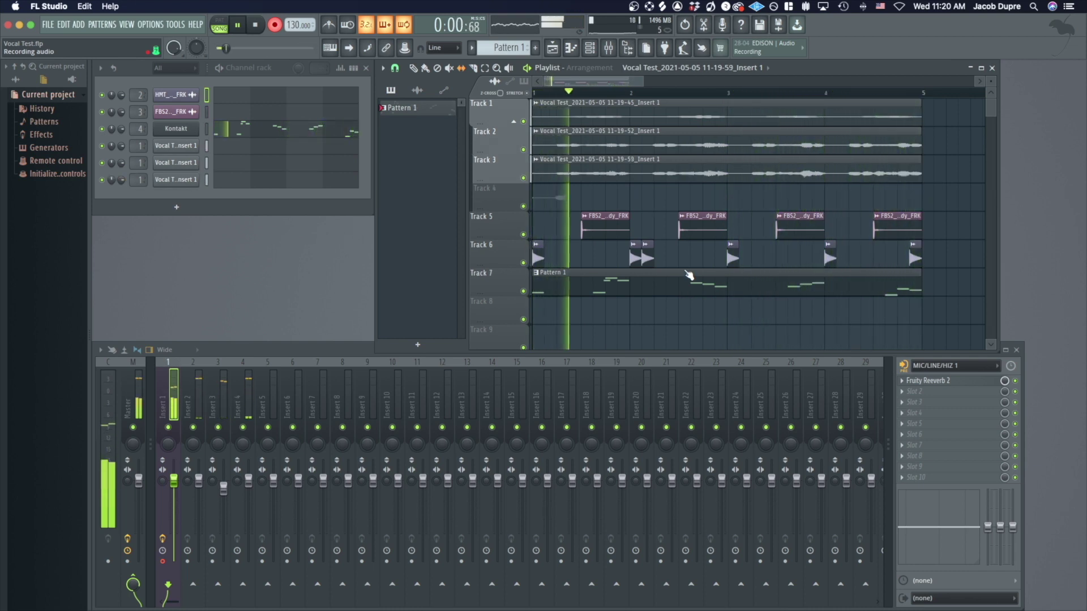
key("space")
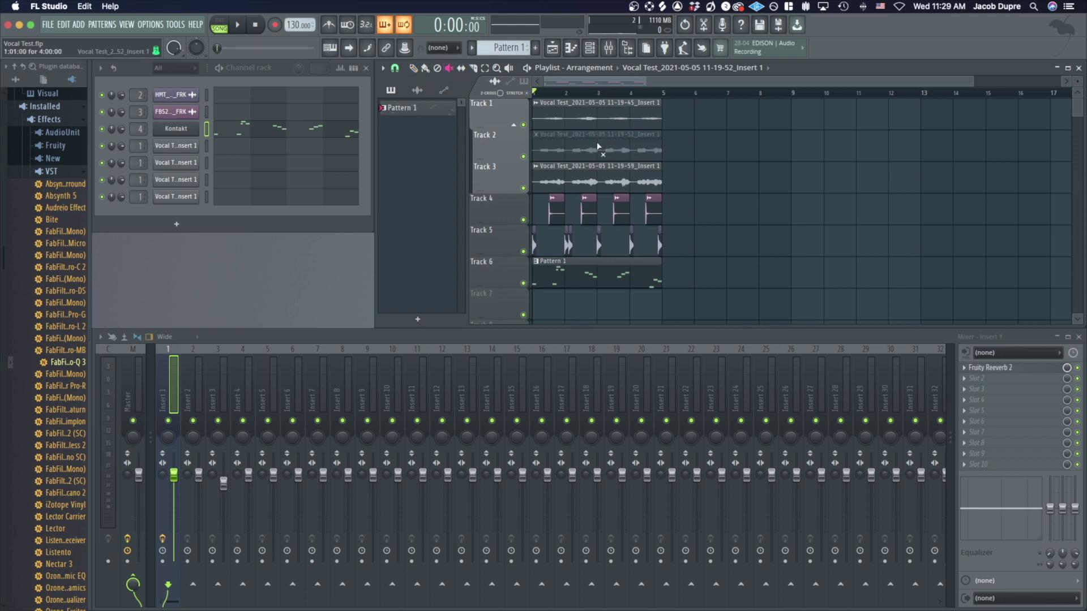
- Audition the Track 1 vocal take with the takes on Tracks 2 and 3 muted
left_click(617, 184)
key("space")
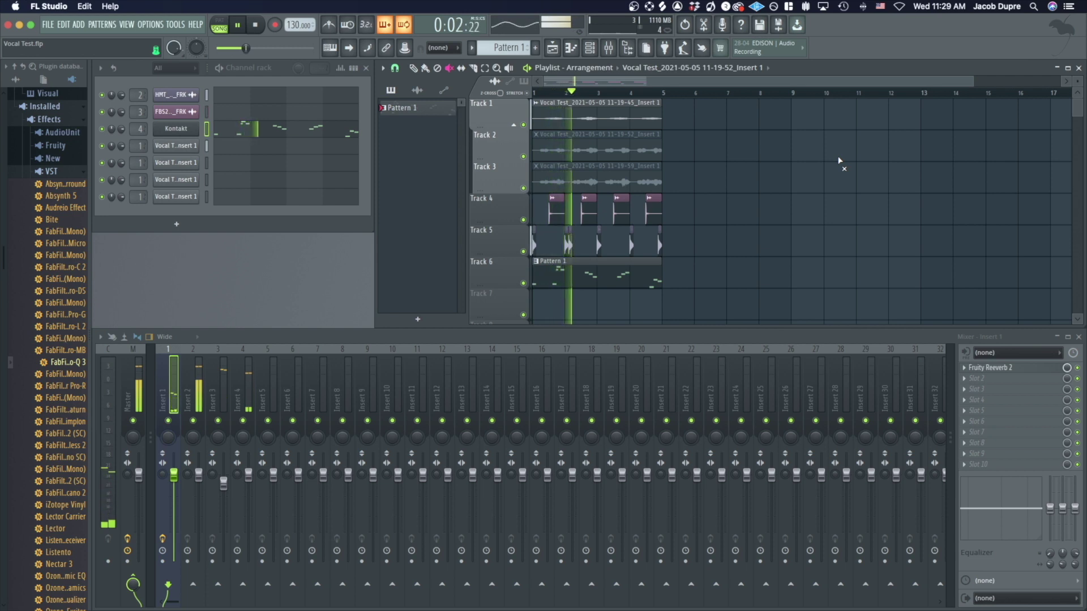
key("space")
- Audition the Track 2 vocal take with Tracks 1 and 3 muted, and undo the clip mutes
left_click(603, 151)
left_click(606, 118)
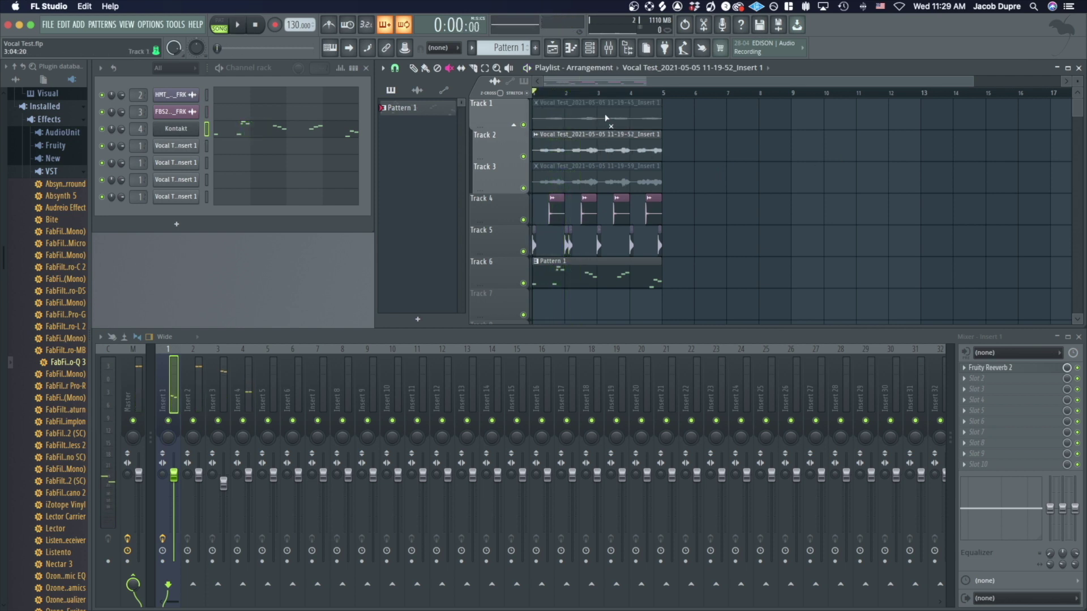
key("space")
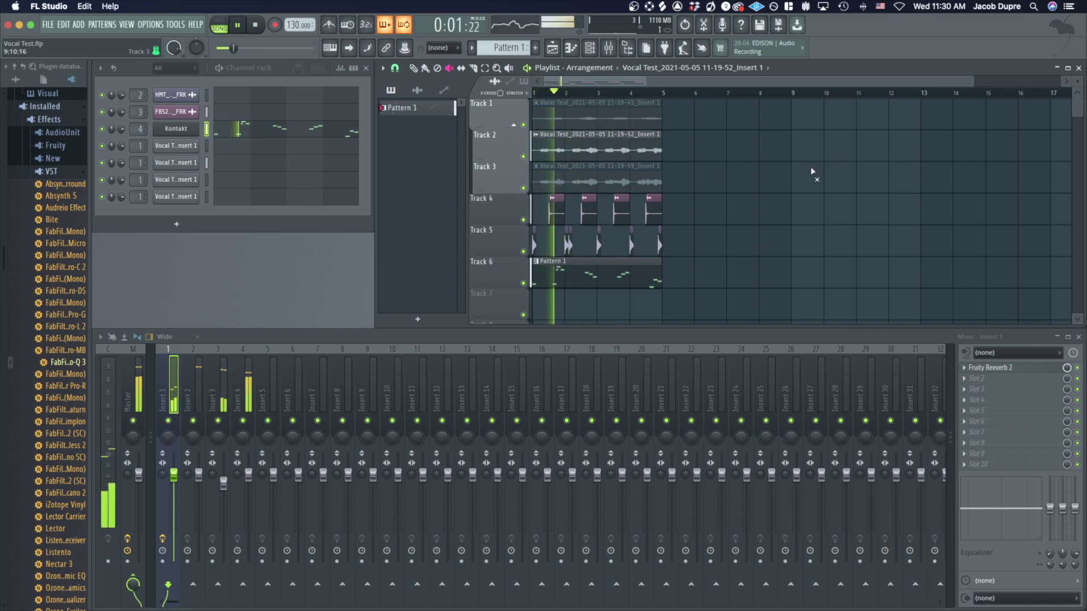
key("space")
key("ctrl+z")
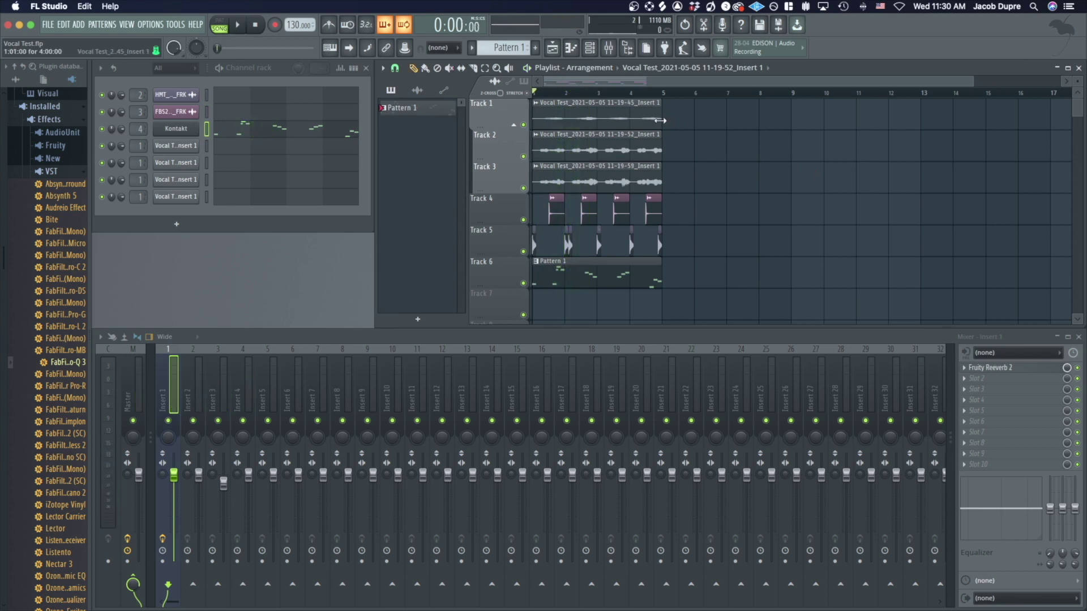
- Shorten the three vocal takes to end at bar 3 and play back the arrangement
left_click(615, 108)
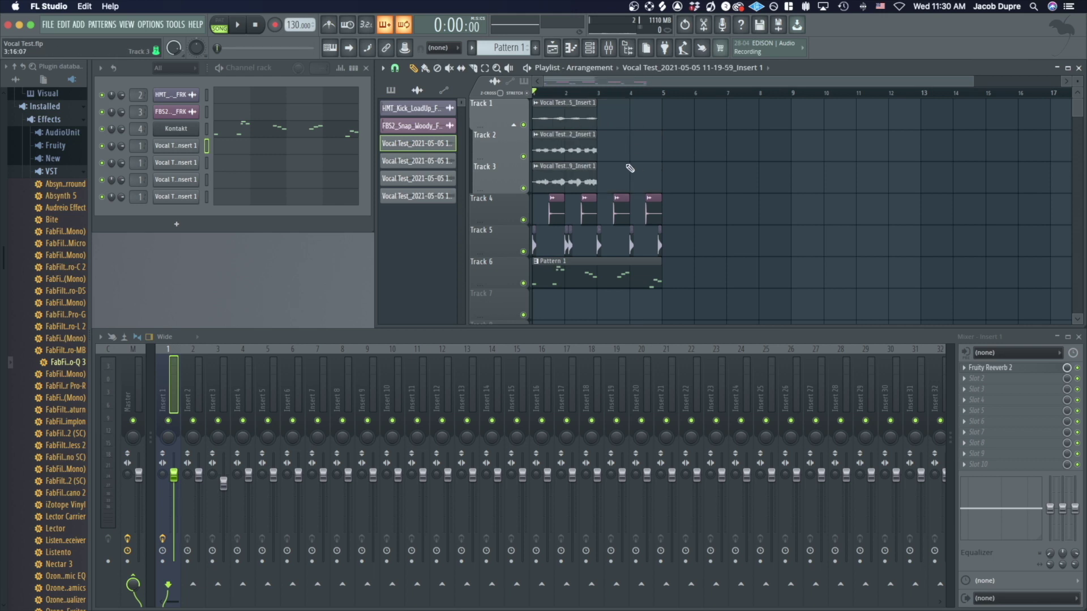
key("space")
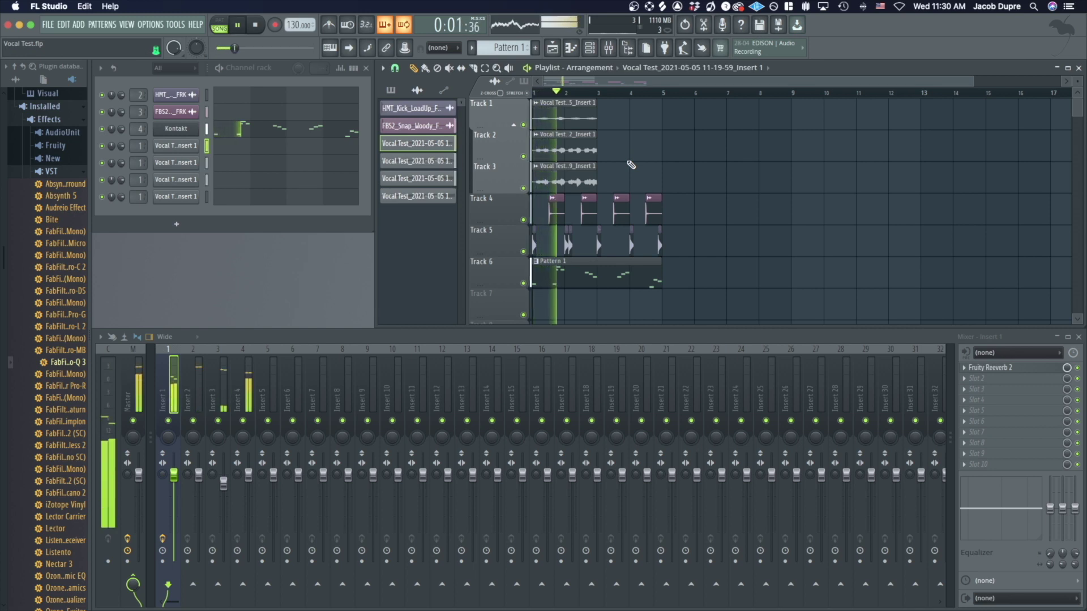
key("space")
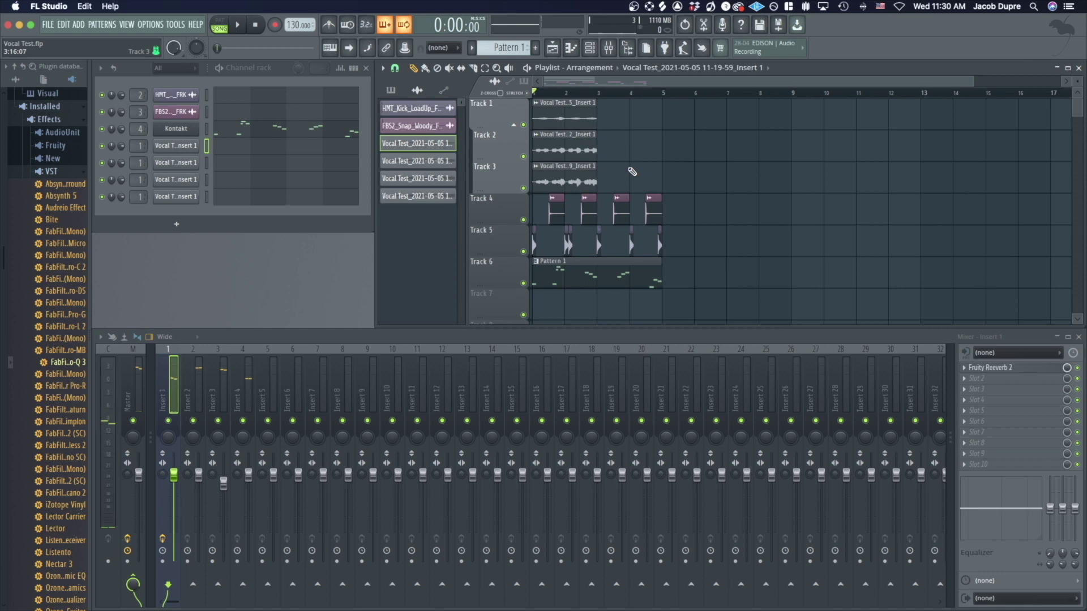
- Undo the shortening of the three vocal takes
key("alt+super+z")
key("alt+super+z")
key("alt+super+z")
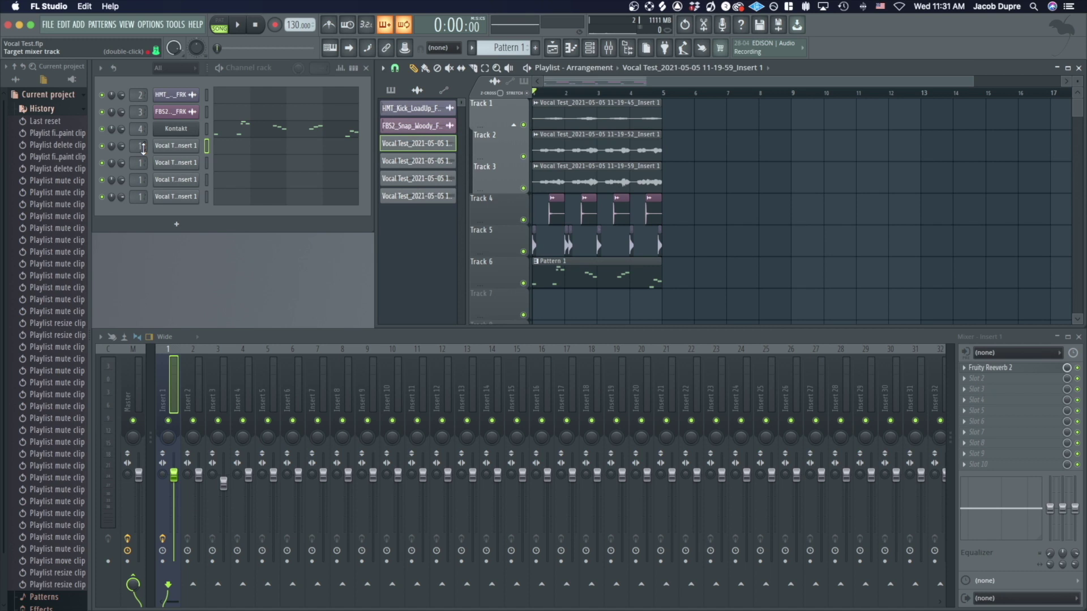
- Route the first three vocal channels to mixer inserts 6, 7 and 8 respectively
mouse_move(143, 148)
left_mouse_down()
mouse_move(142, 125)
mouse_move(139, 140)
left_mouse_up()
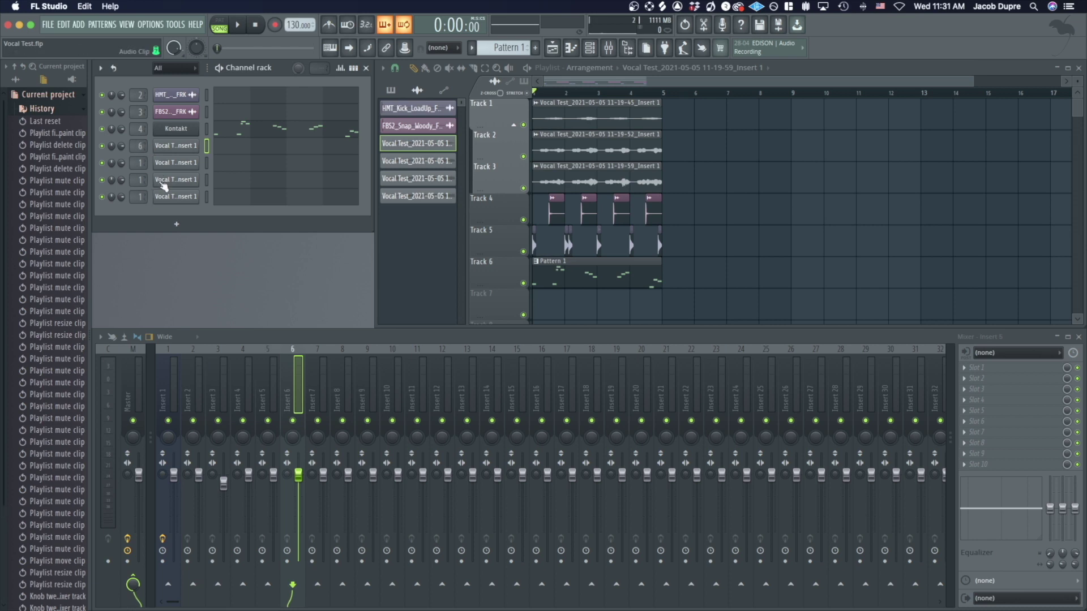
left_click_drag(136, 162, 137, 152)
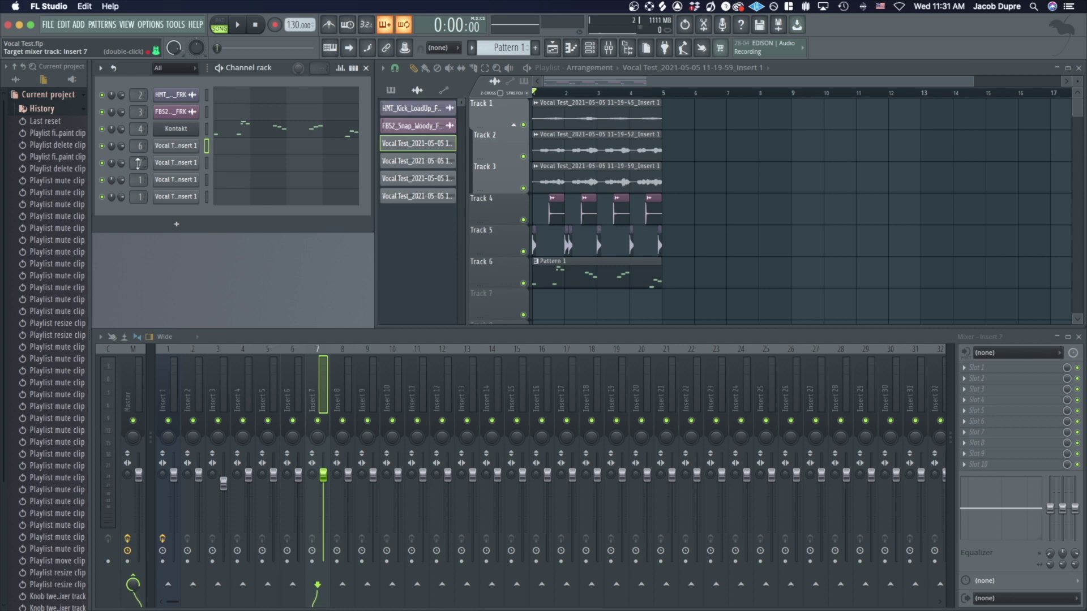
left_click_drag(139, 185, 140, 177)
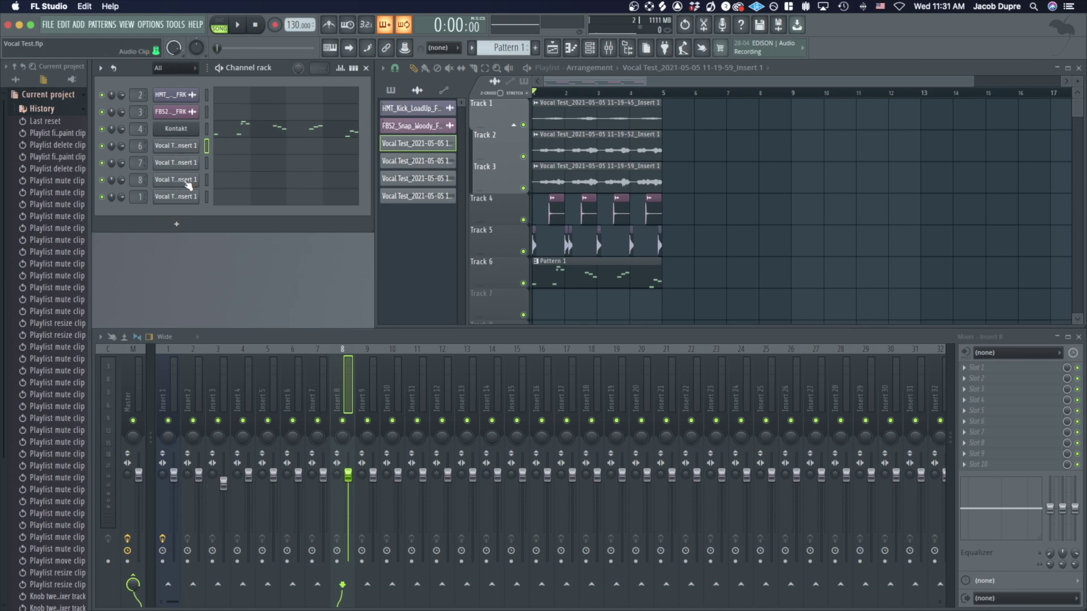
- Inspect mixer inserts 6 and 7 and play the arrangement to check the separately routed vocals
left_click(295, 354)
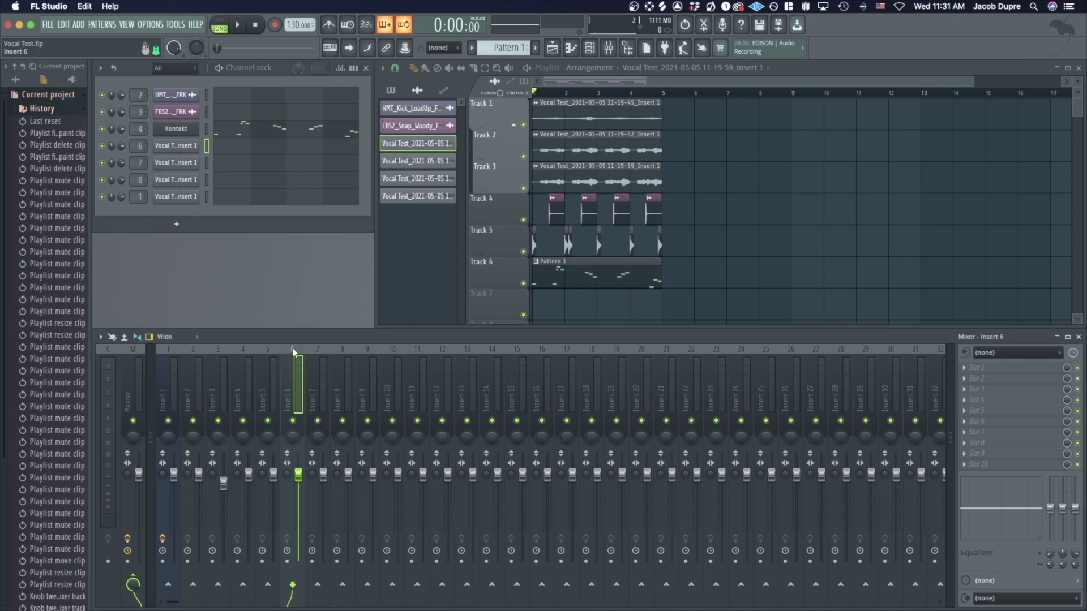
left_click(324, 354)
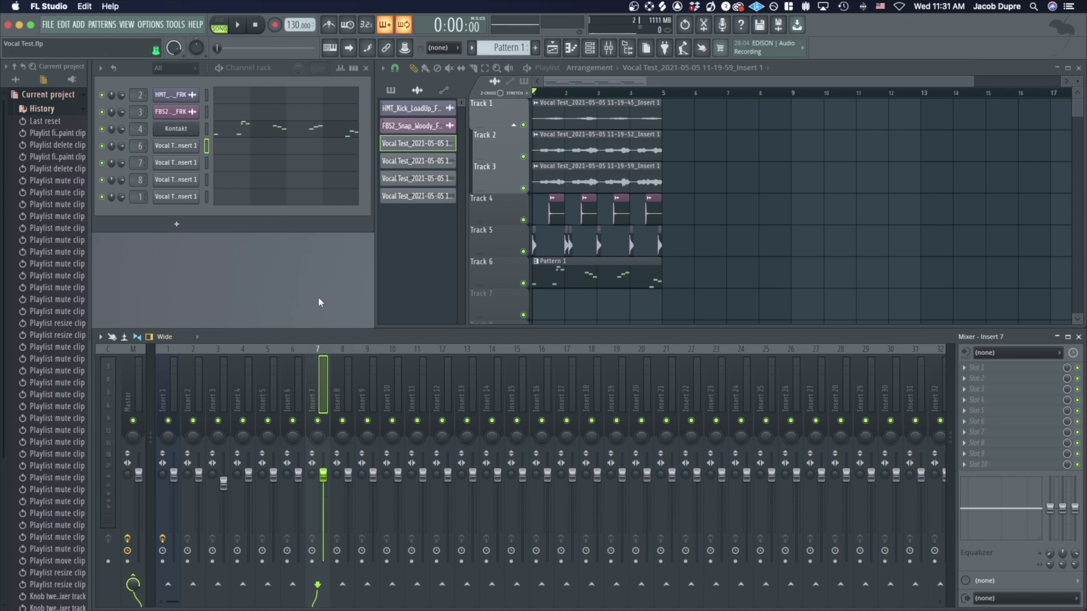
key("space")
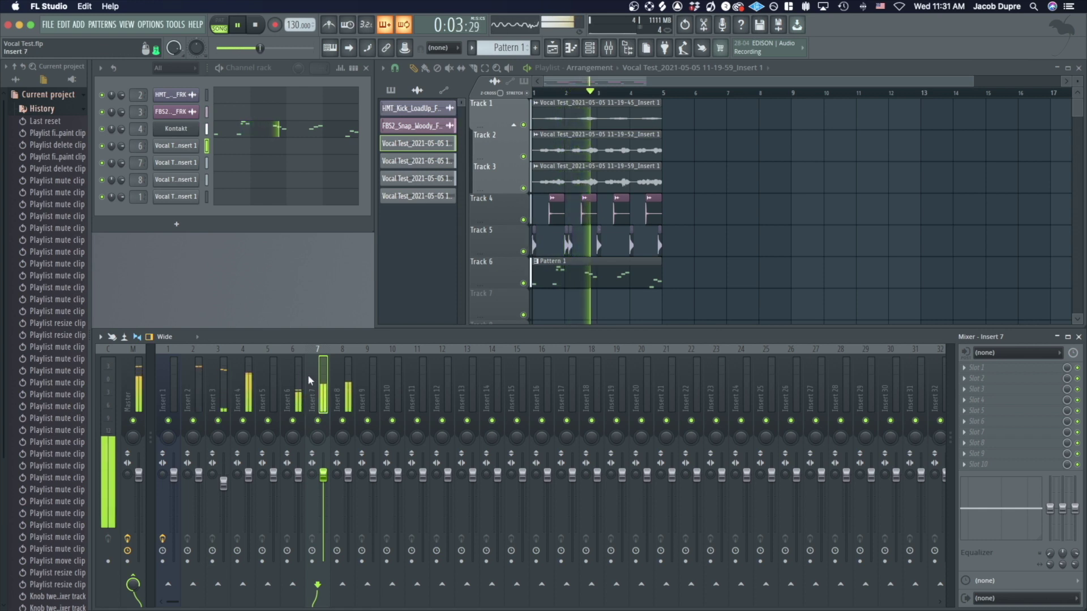
key("space")
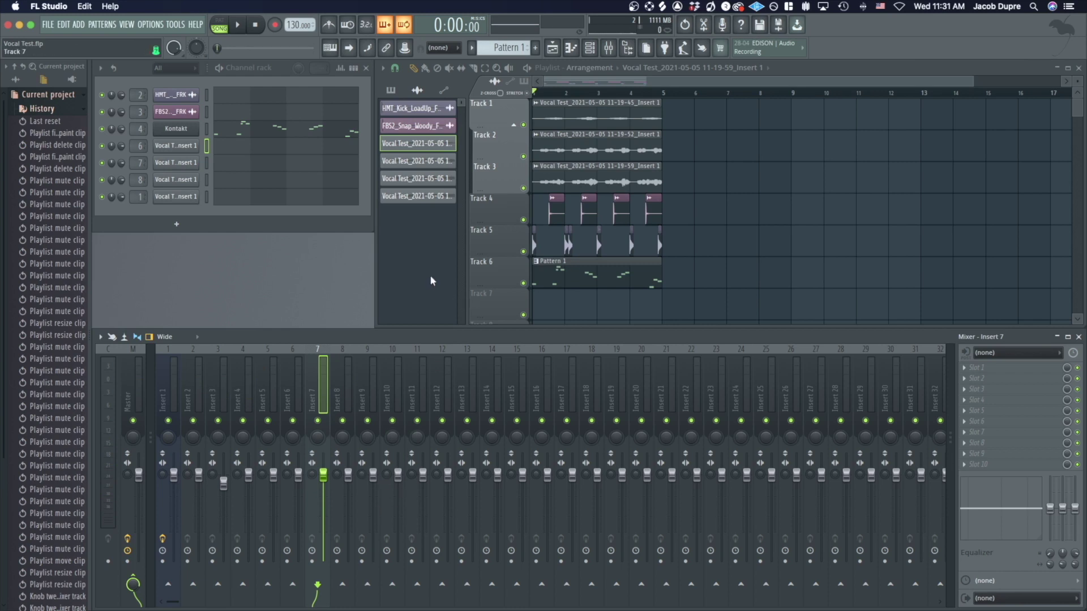
- During playback, lower the Insert 7 fader and bring Insert 6 down to about 91%
key("space")
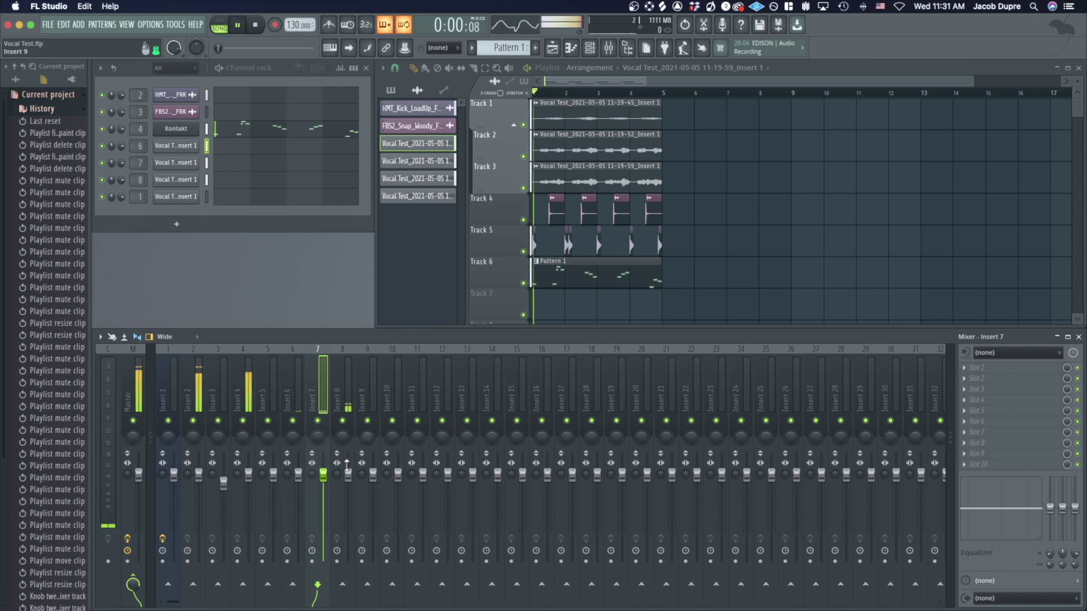
left_click_drag(323, 477, 323, 492)
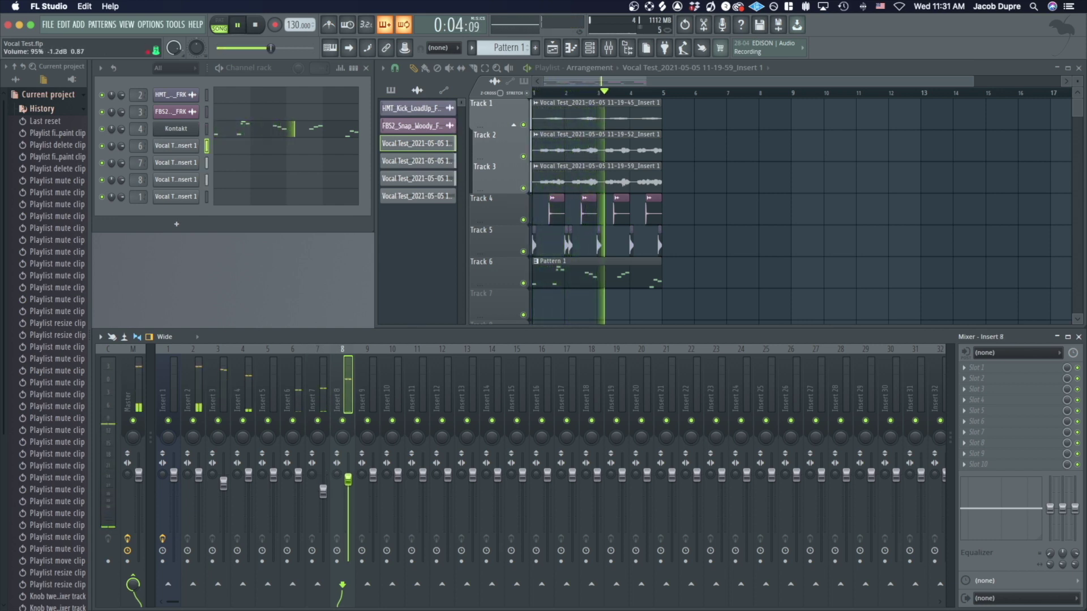
left_click_drag(298, 474, 298, 479)
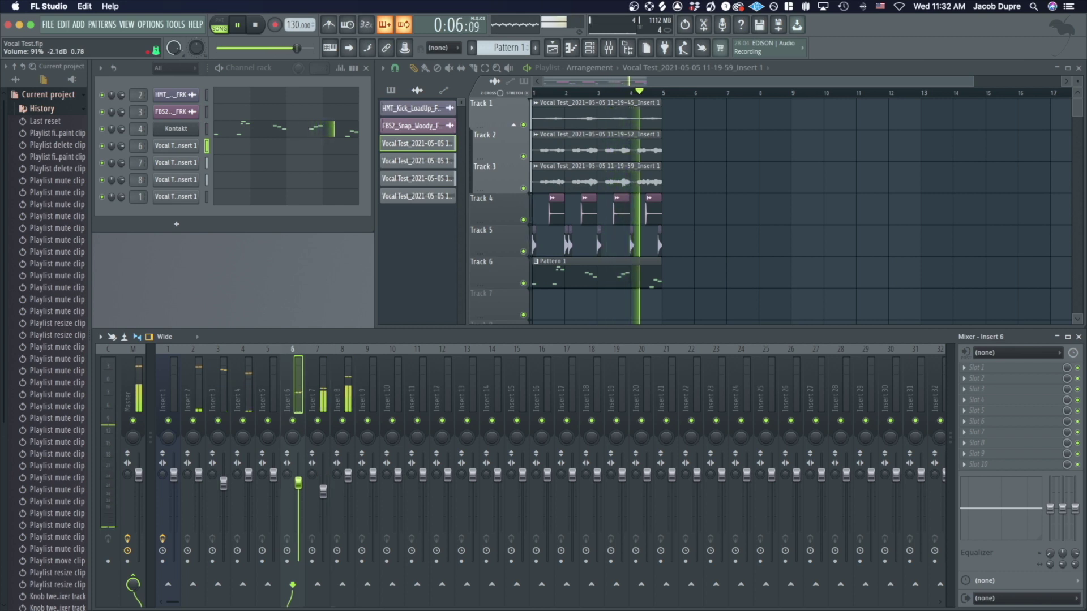
key("space")
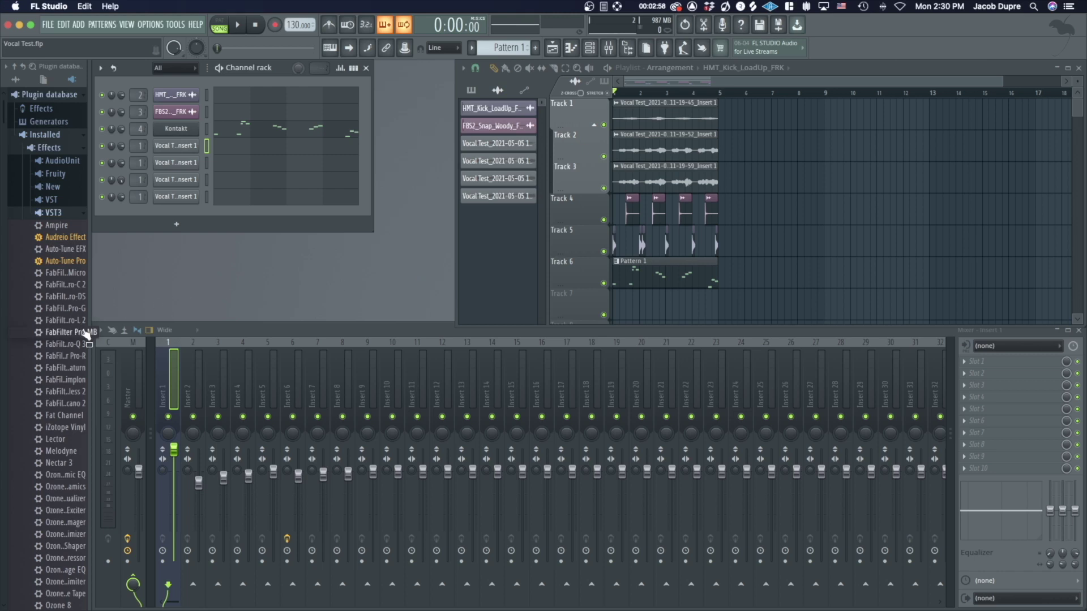
- Load FabFilter Pro-Q 3 into Insert 1's first effect slot and move its window fully into view
left_click_drag(75, 349, 1003, 361)
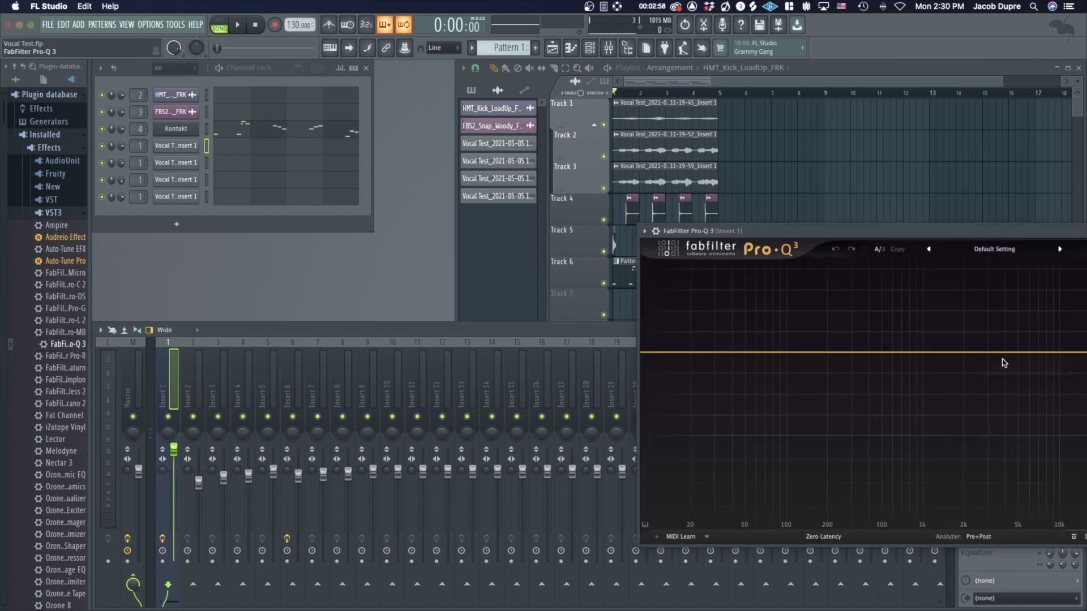
left_click_drag(656, 231, 574, 177)
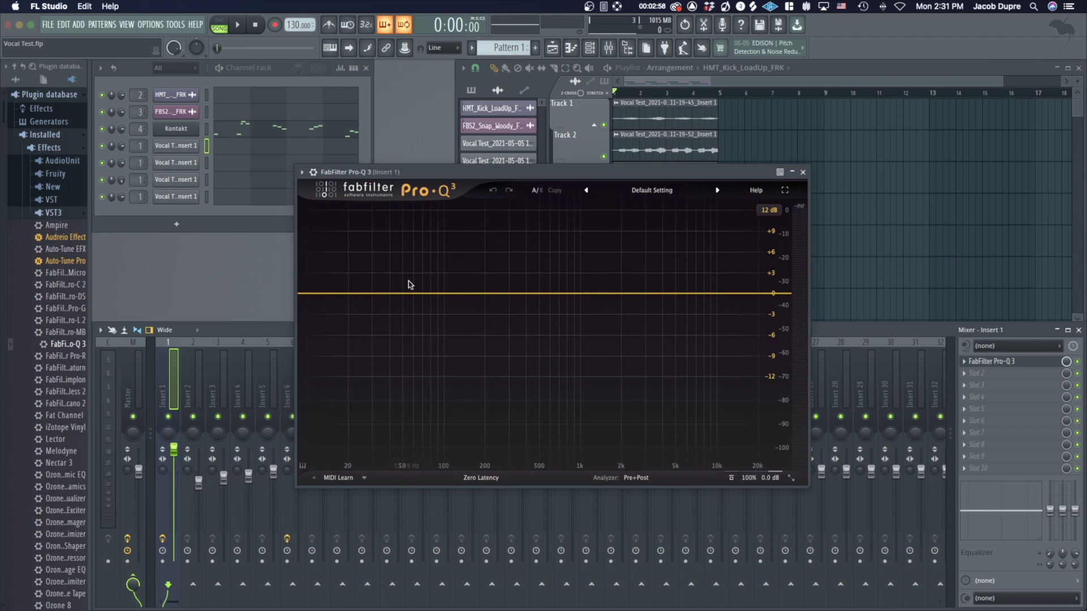
- Add a Low Cut band in Pro-Q 3 at about 111 Hz with a 72 dB/oct slope
left_click(433, 295)
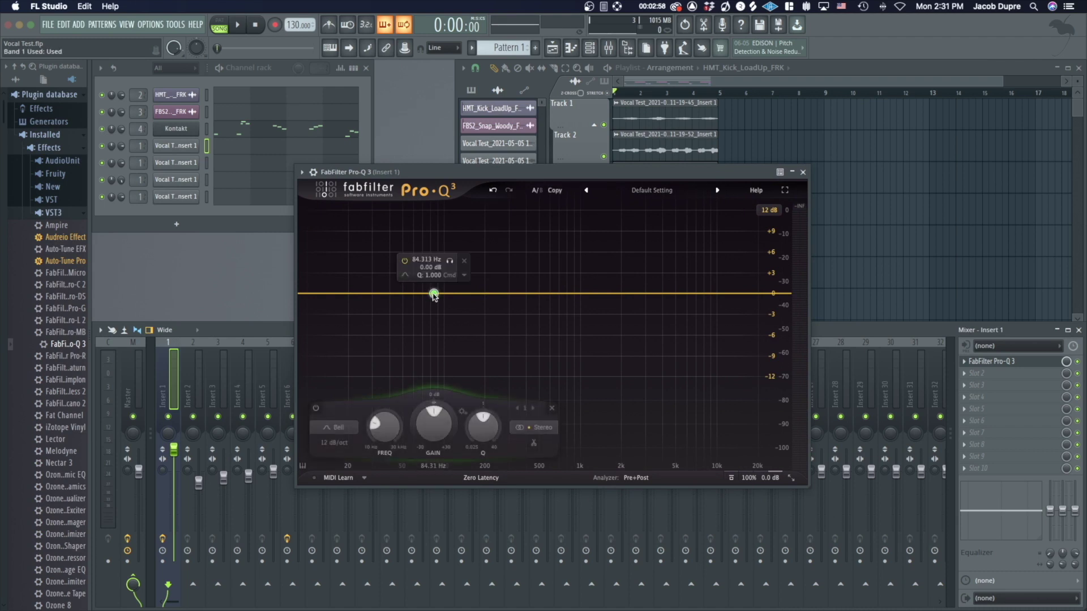
left_click(407, 275)
left_click(430, 287)
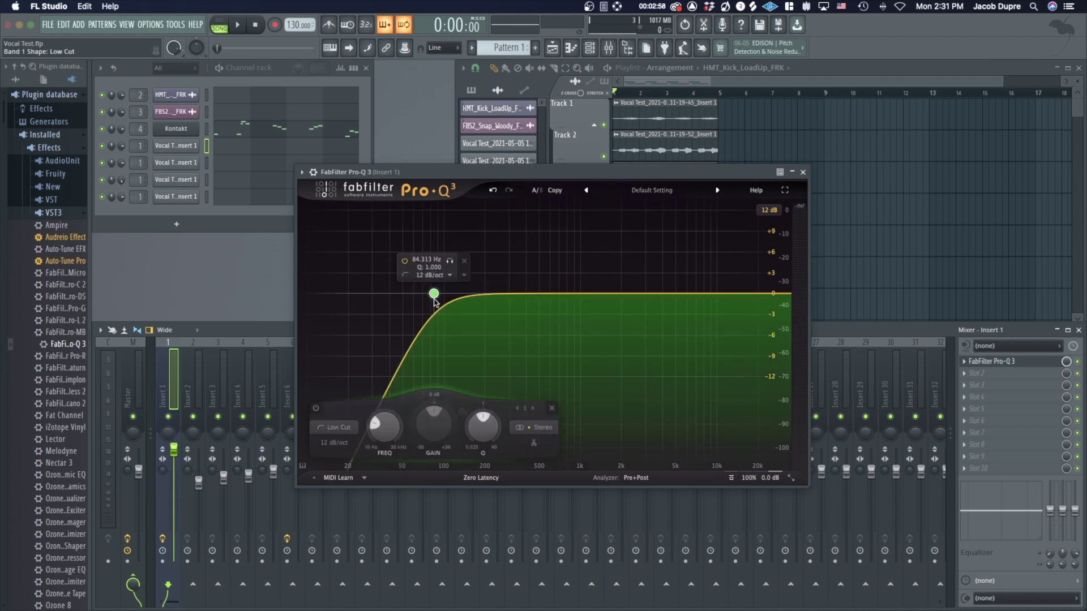
scroll(434, 300, "up", 3)
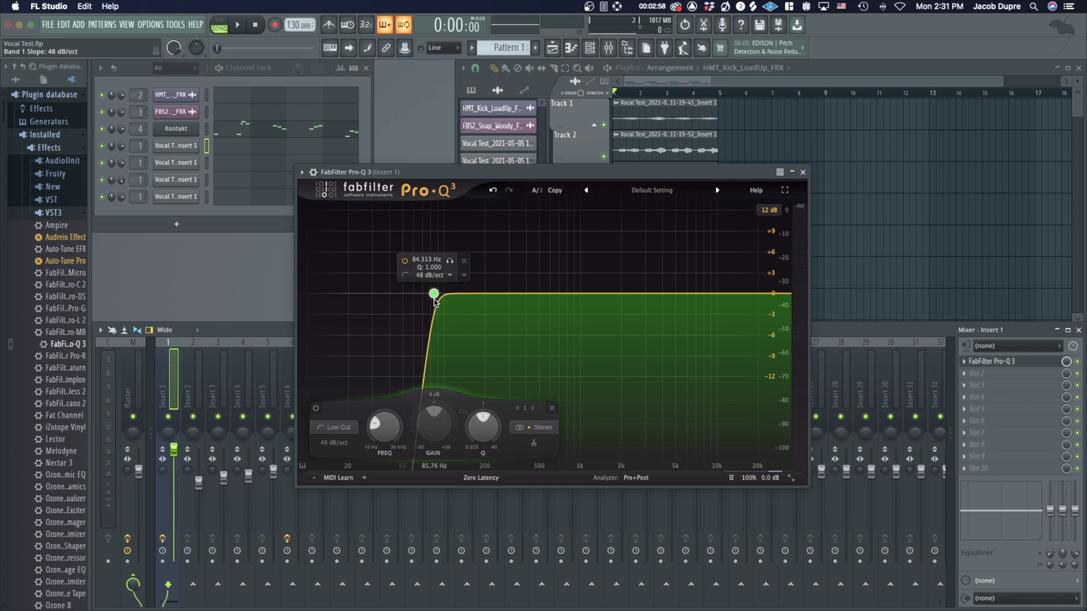
left_click_drag(434, 295, 457, 301)
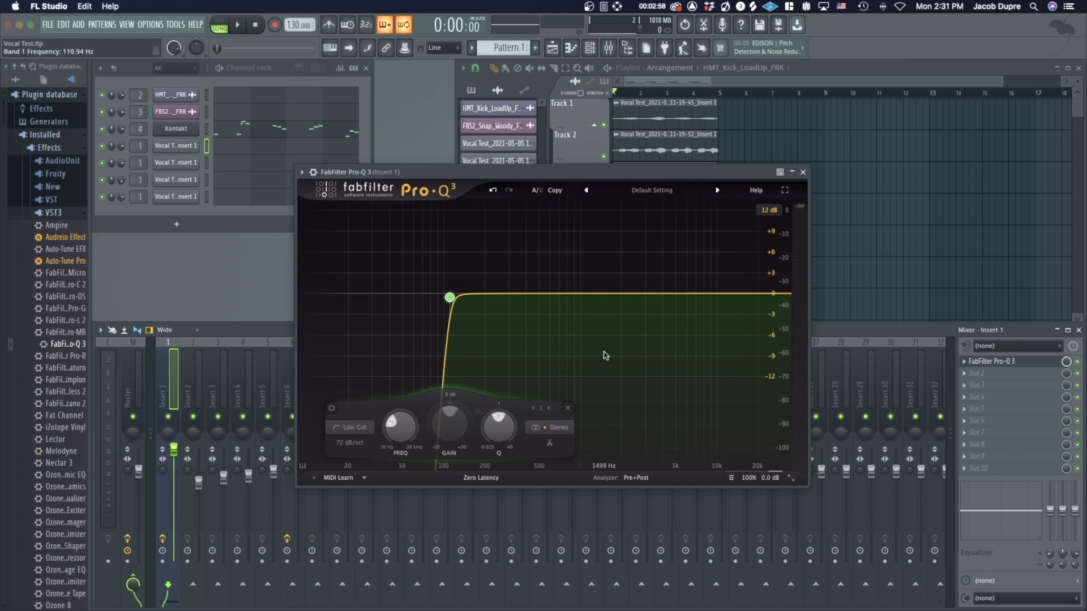
- Play the arrangement and adjust the low cut to about 147 Hz with a 24 dB/oct slope
key("space")
mouse_move(450, 297)
left_mouse_down()
mouse_move(494, 308)
mouse_move(523, 297)
mouse_move(441, 295)
mouse_move(469, 292)
left_mouse_up()
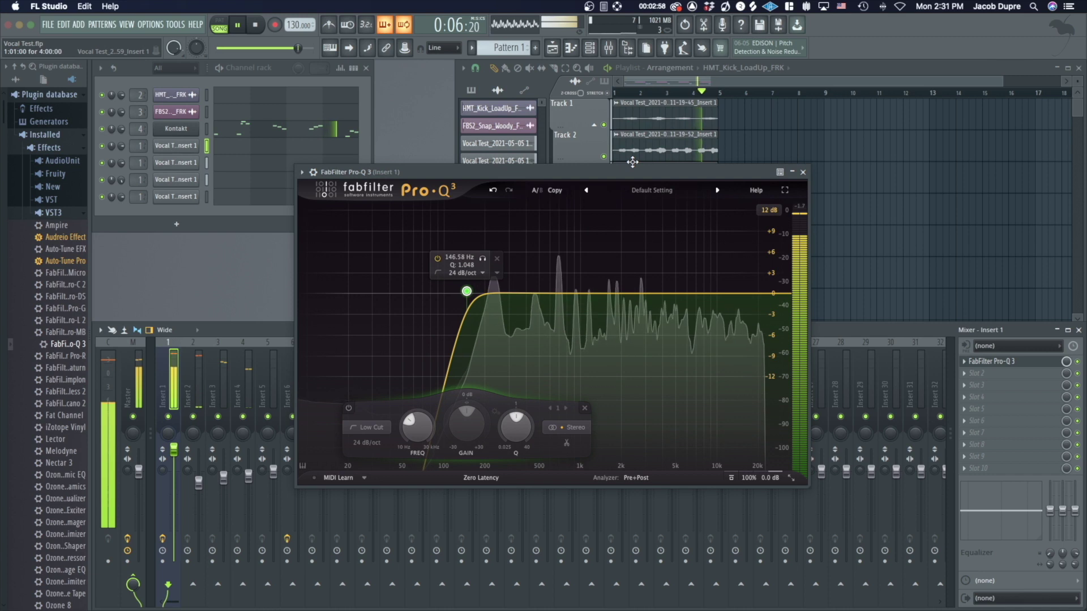